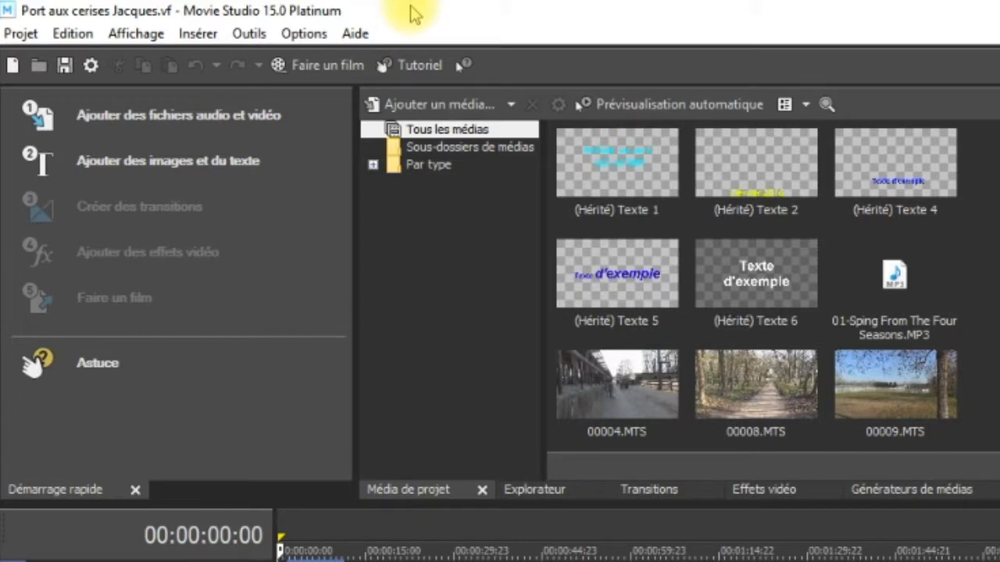
click(21, 35)
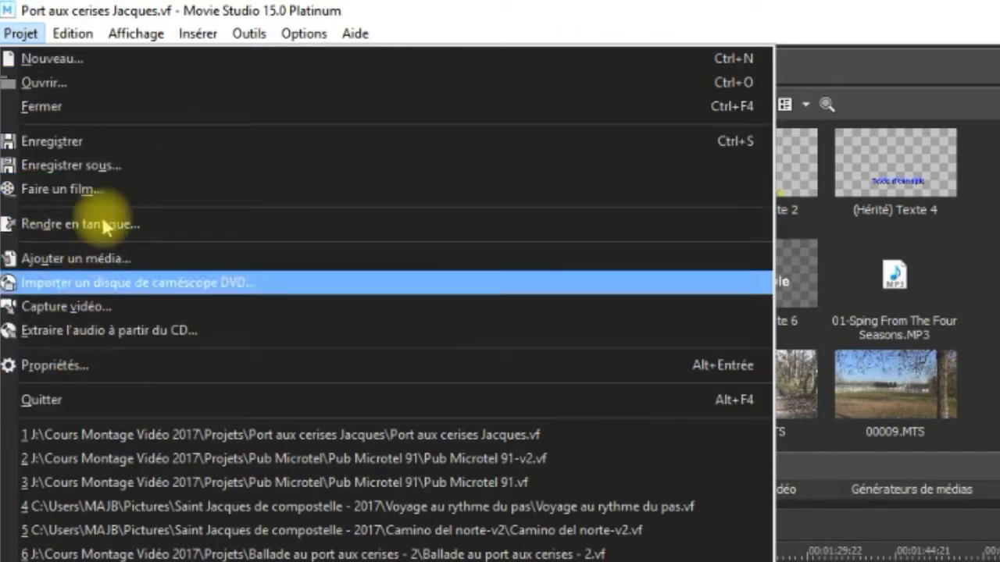
mouse_move(74, 34)
mouse_move(127, 36)
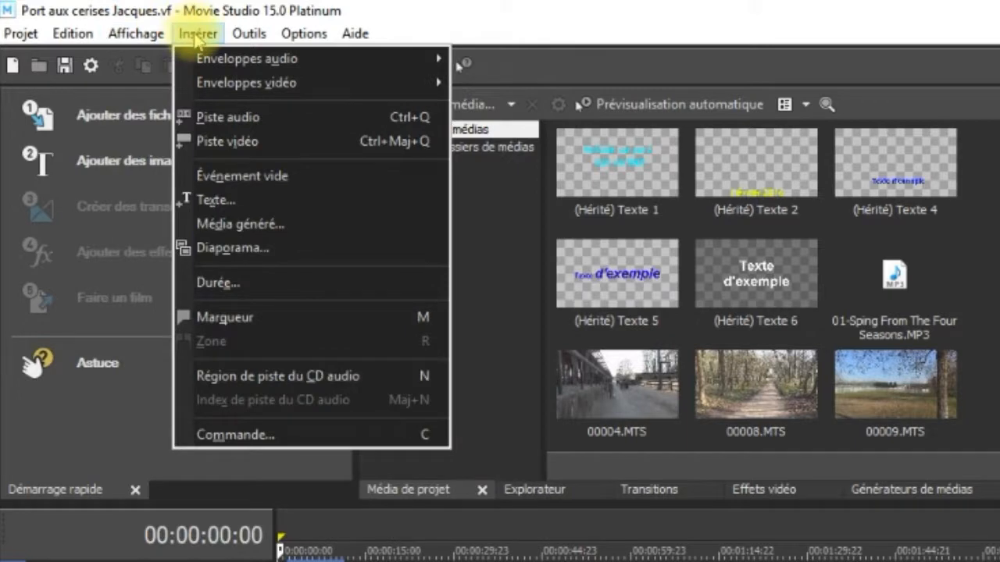
mouse_move(242, 32)
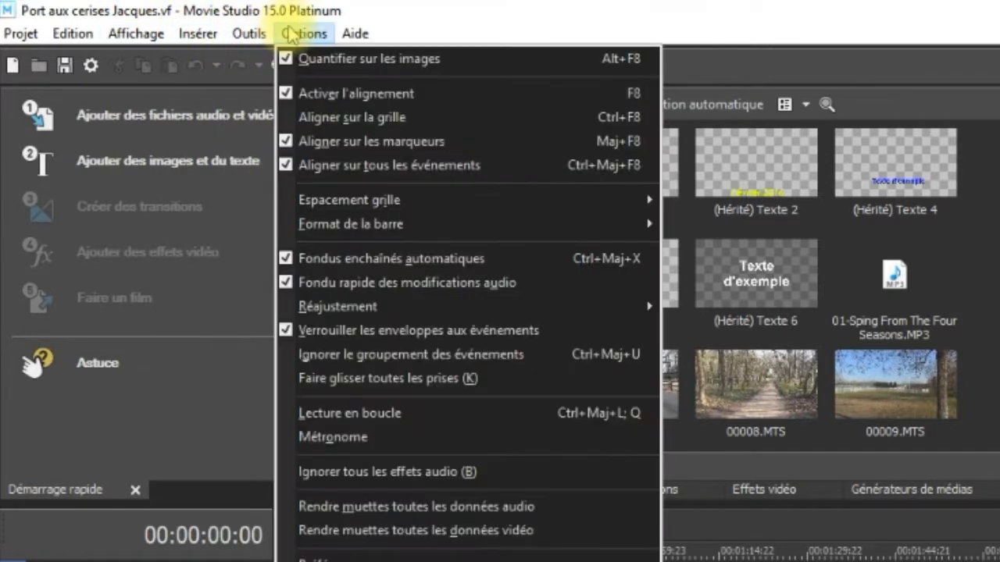
mouse_move(353, 27)
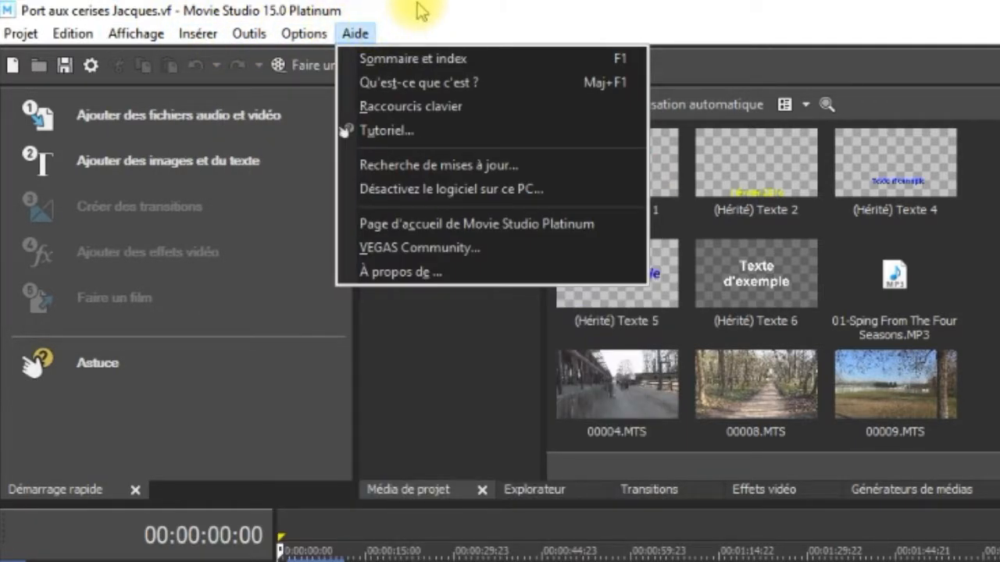
click(478, 11)
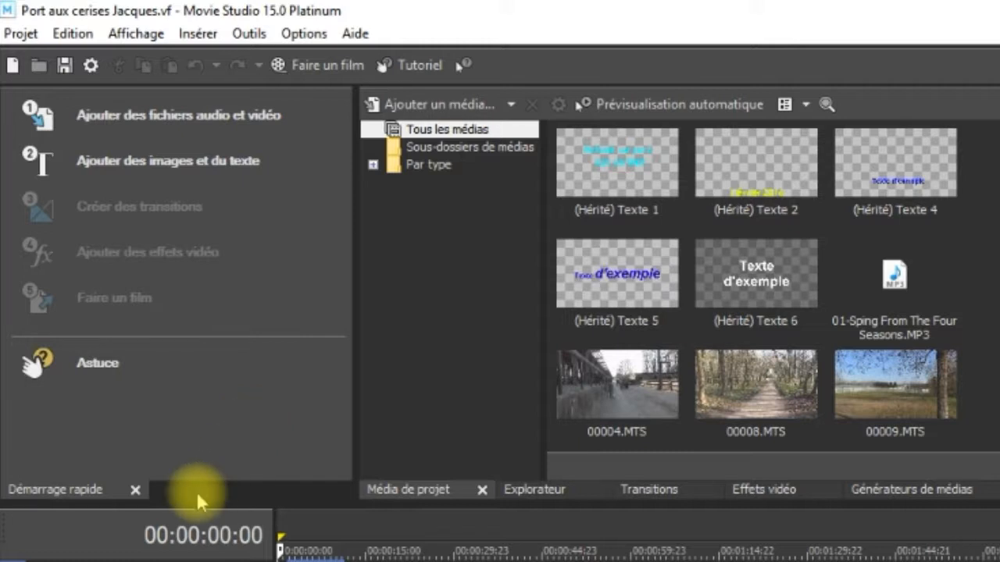
Close the Démarrage rapide window and look through the Explorateur, Transitions, Effets vidéo, Générateurs de médias and Média de projet windows.
click(134, 490)
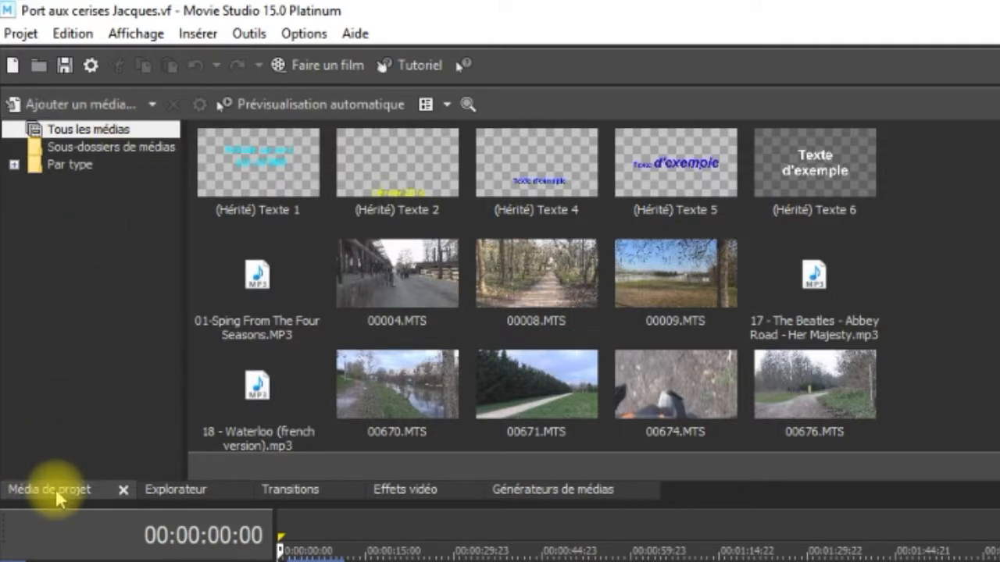
click(179, 488)
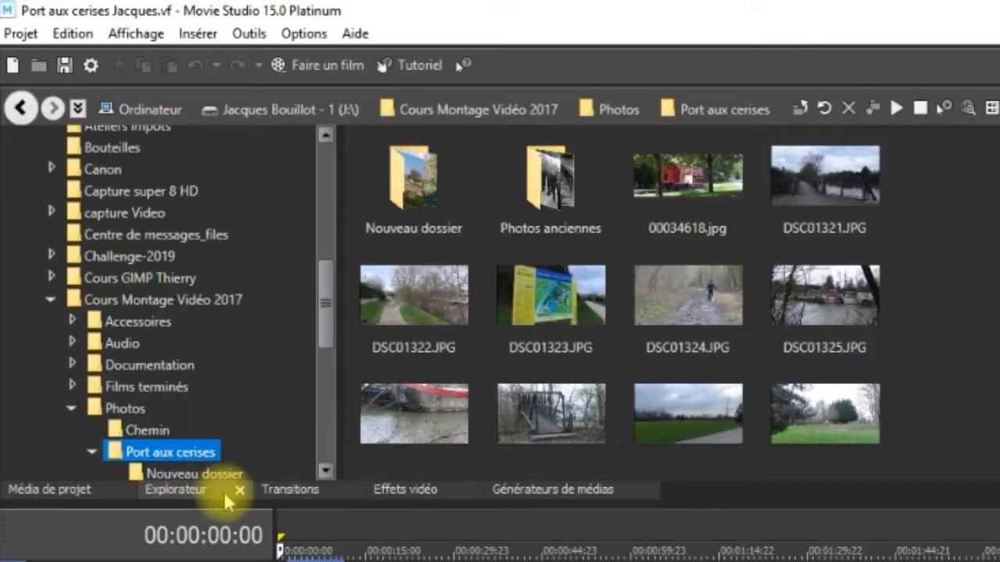
click(289, 492)
click(419, 488)
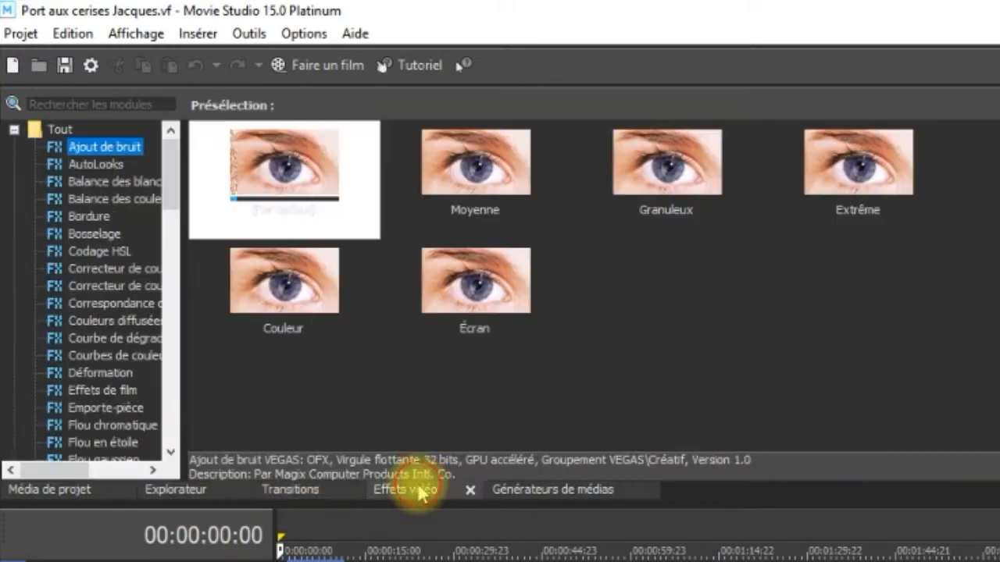
click(569, 494)
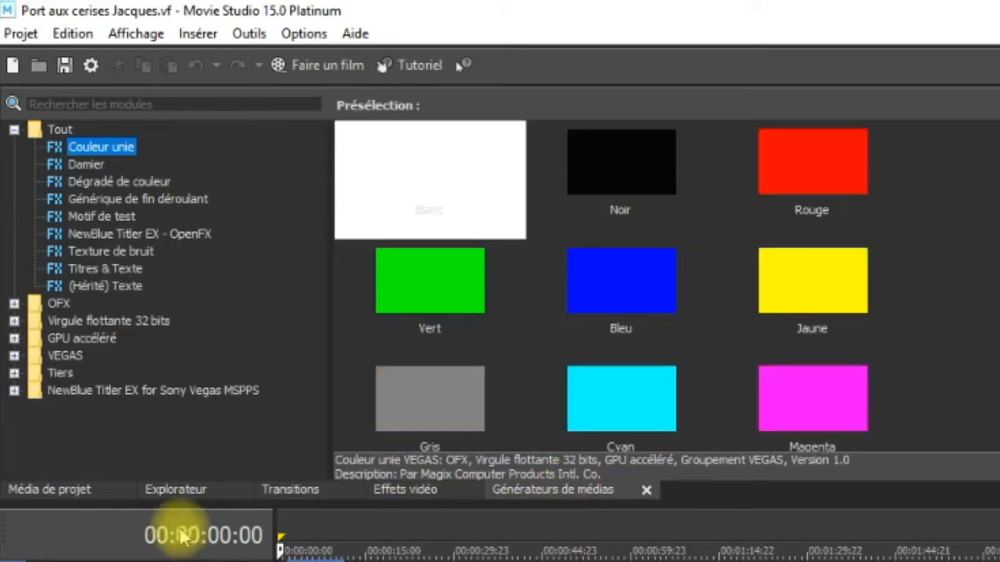
click(70, 492)
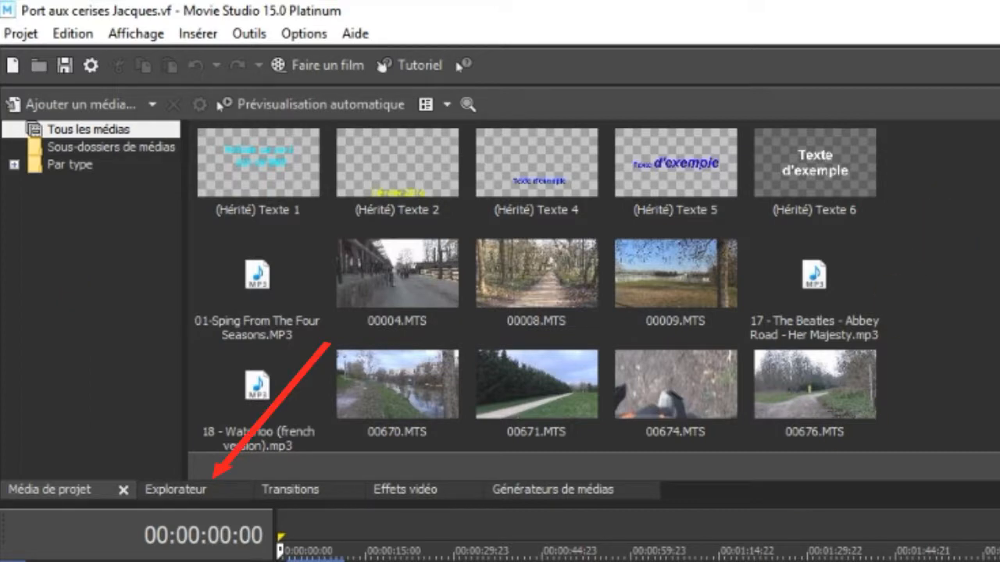
Browse the Explorateur's folder tree and show the photos of Nouveau dossier inside Port aux cerises.
click(188, 491)
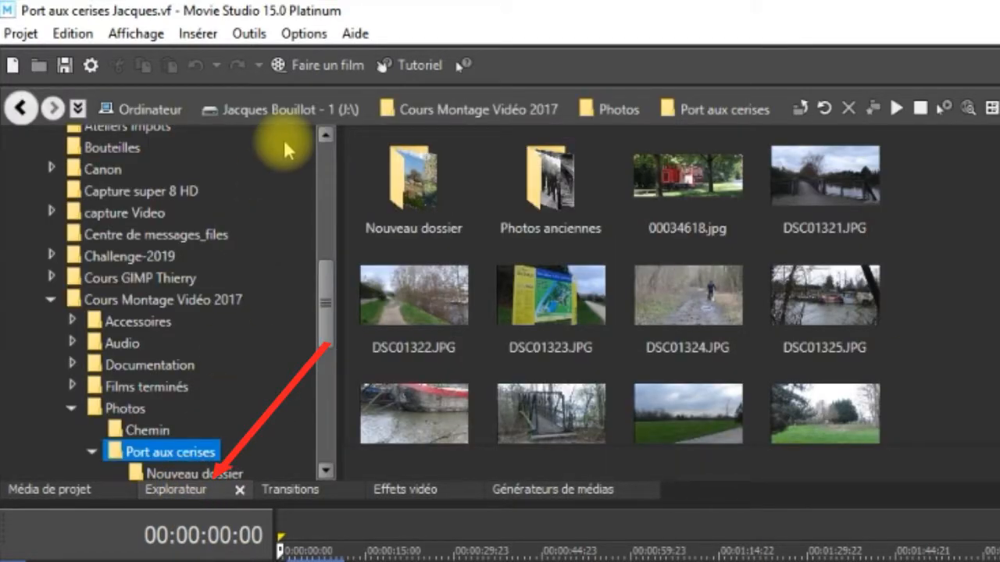
drag(328, 322, 340, 187)
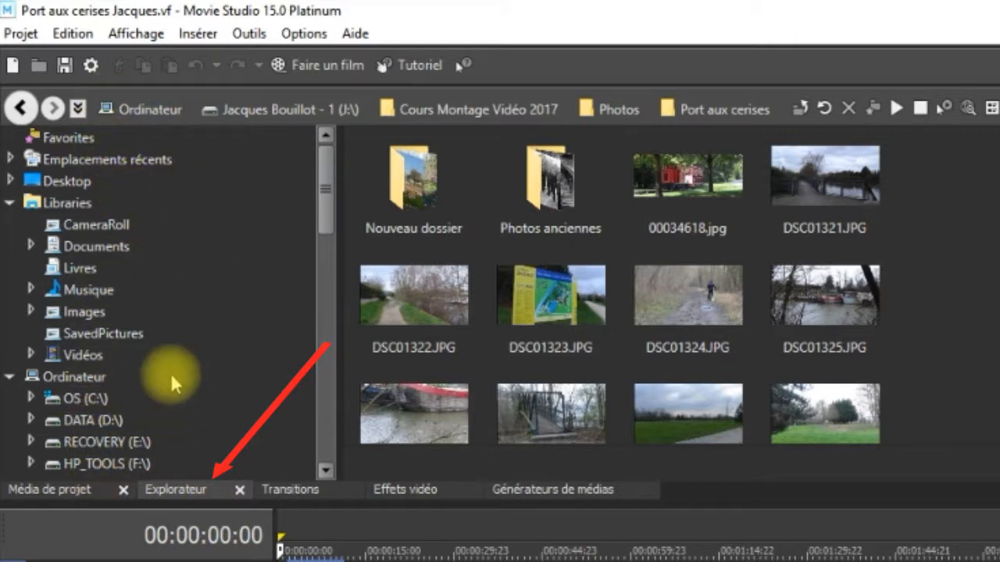
drag(324, 197, 309, 356)
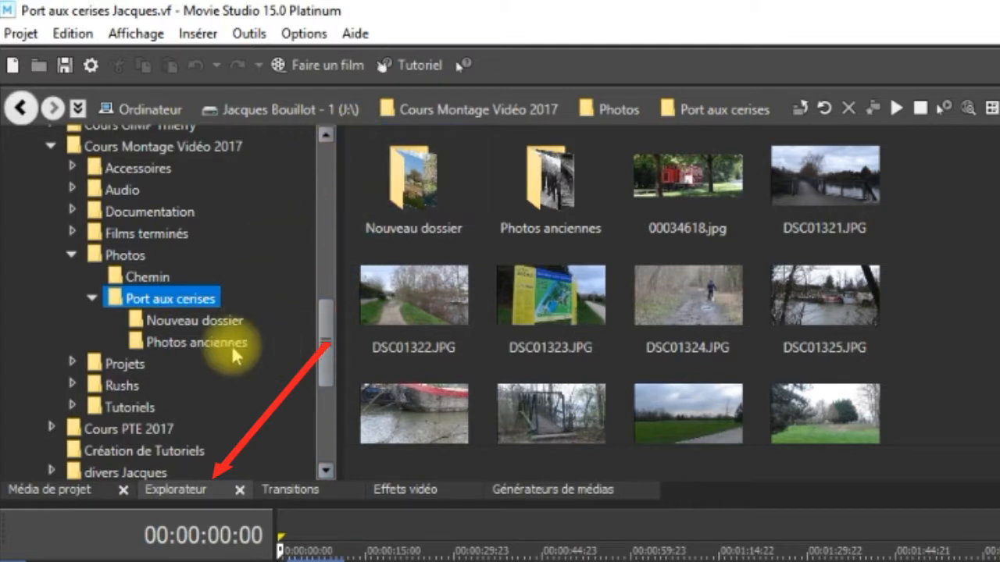
click(235, 323)
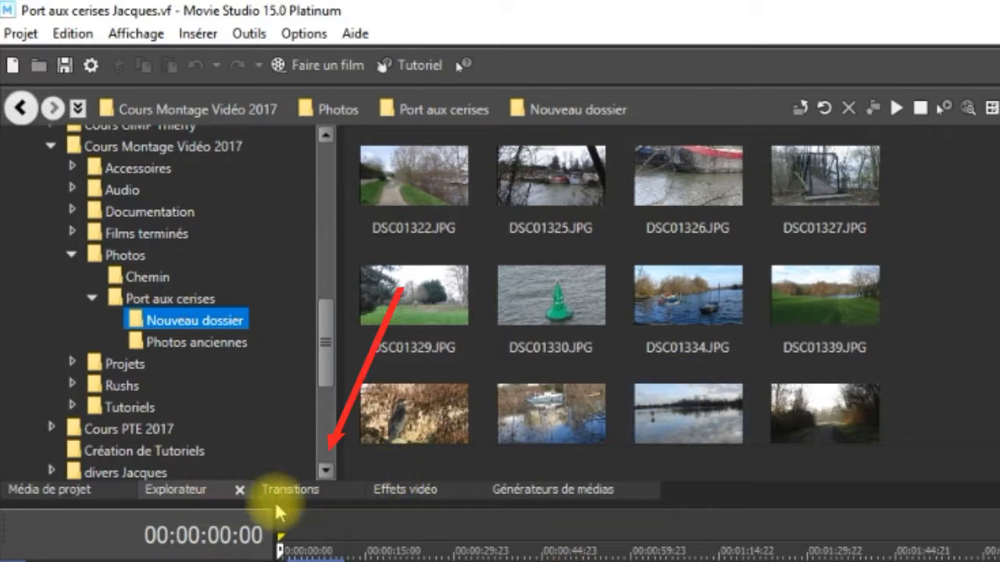
Examine the presets of the Balayage circulaire and Écrasement transitions and of the Couleurs diffusées video effect.
click(293, 493)
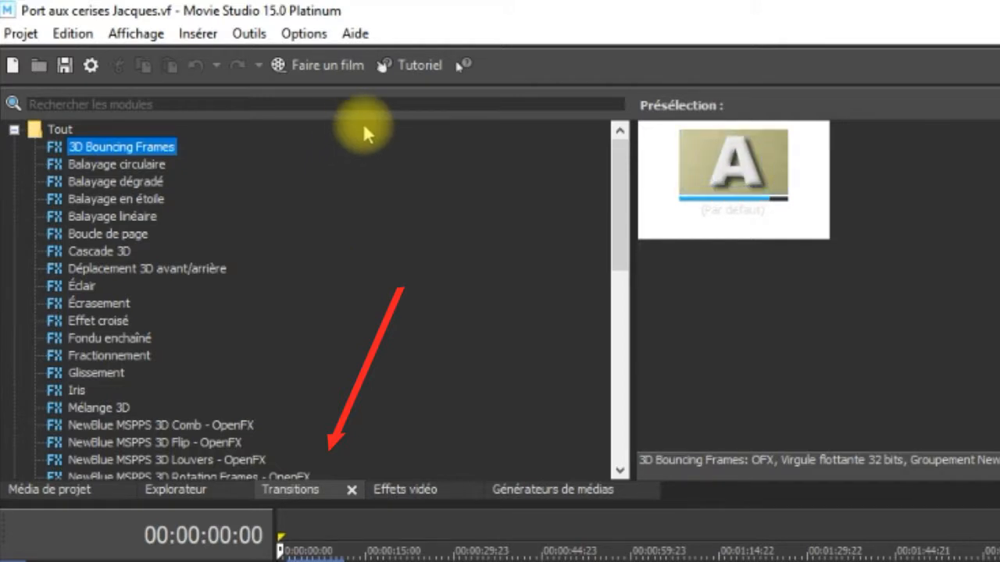
click(136, 166)
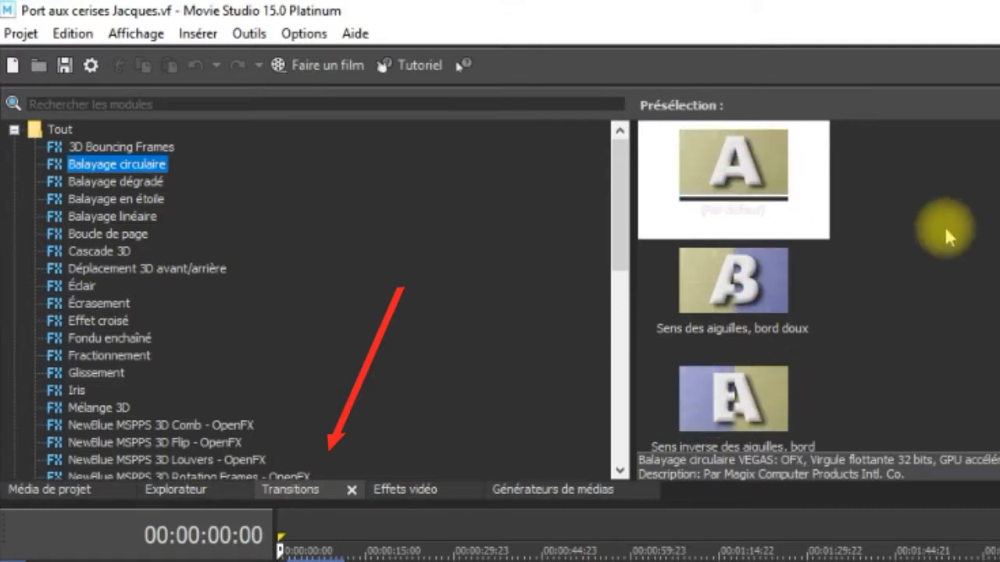
click(137, 302)
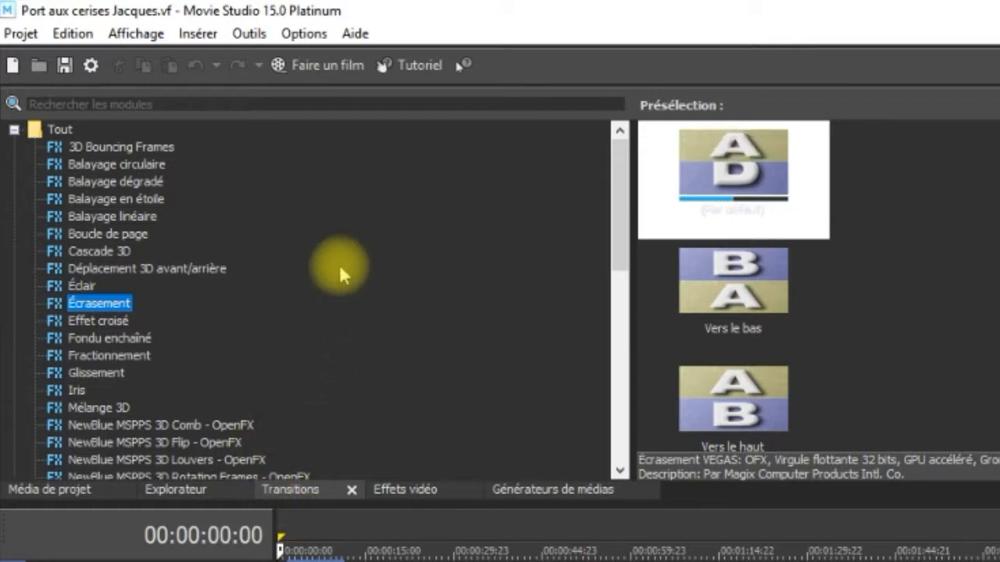
click(391, 492)
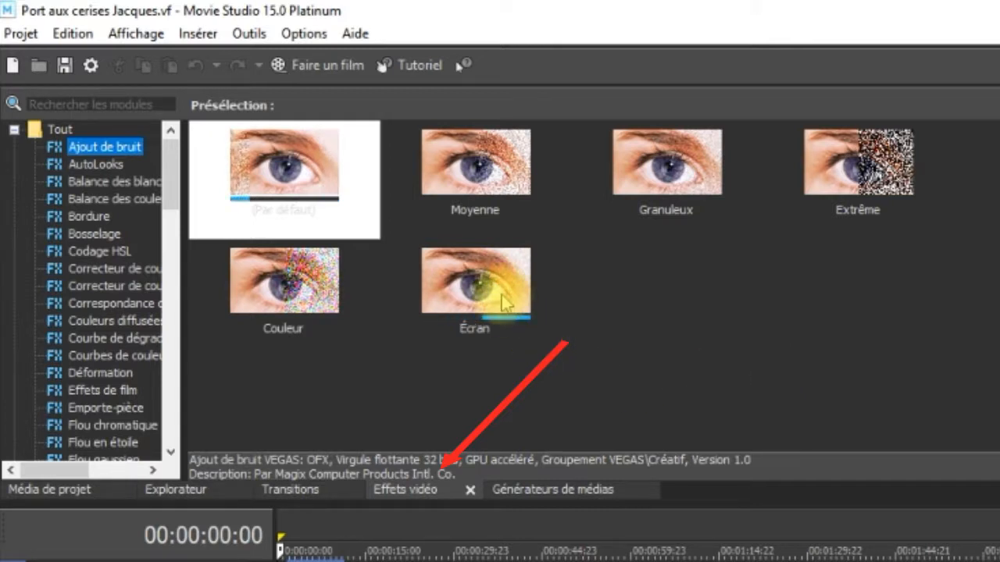
click(95, 324)
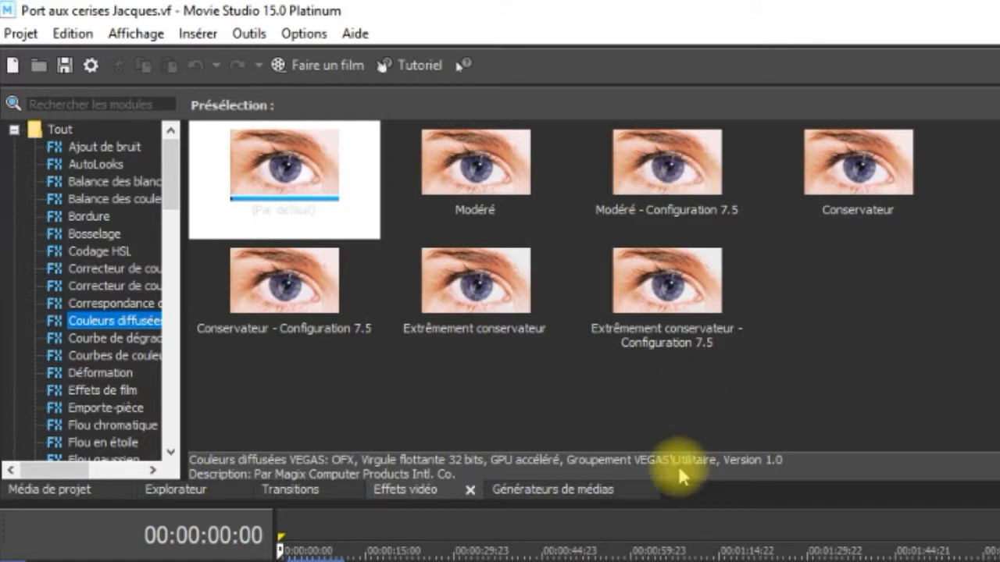
Examine the media generator presets for Damier, Dégradé de couleur, Générique de fin déroulant and Titres & Texte.
click(584, 492)
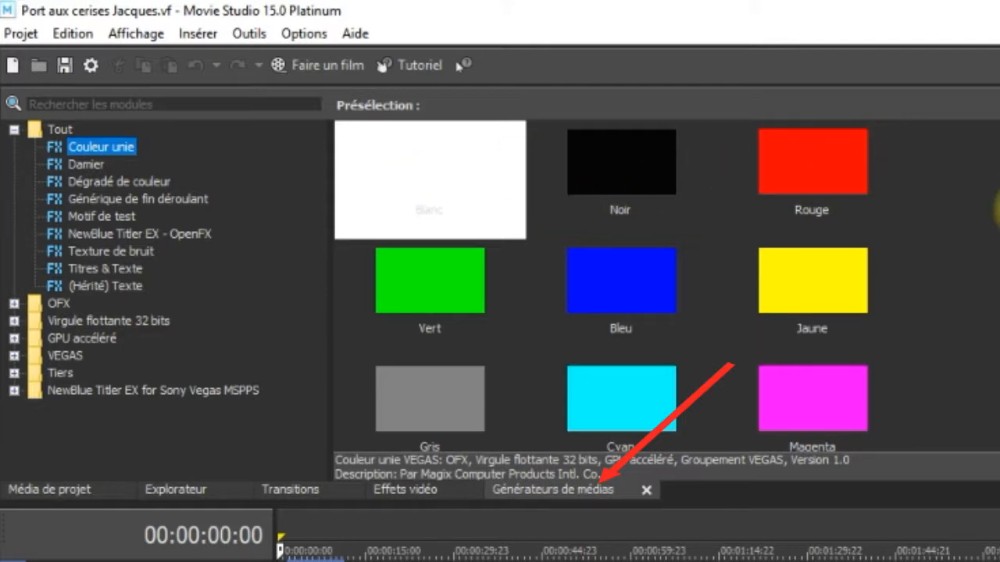
click(101, 165)
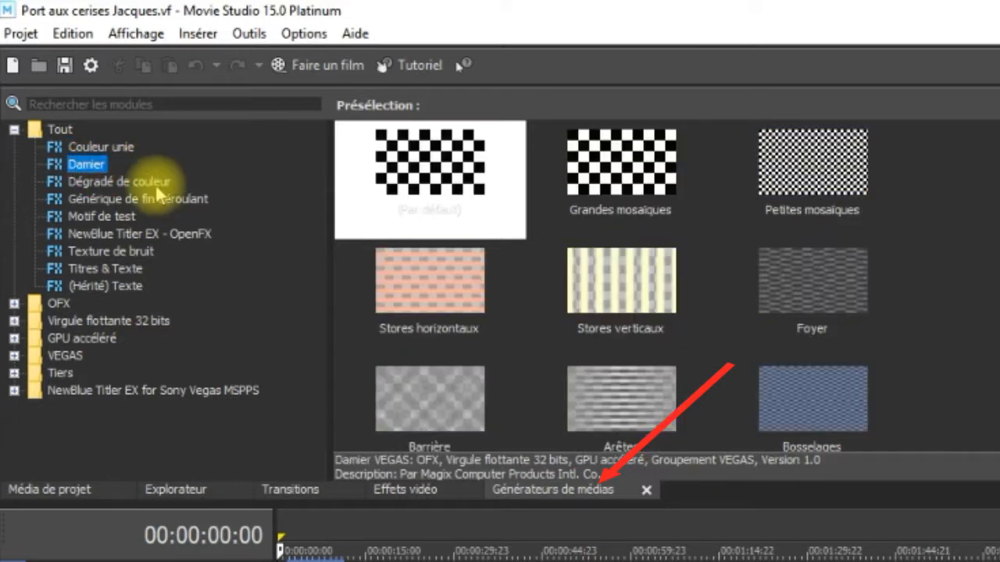
click(144, 183)
click(168, 206)
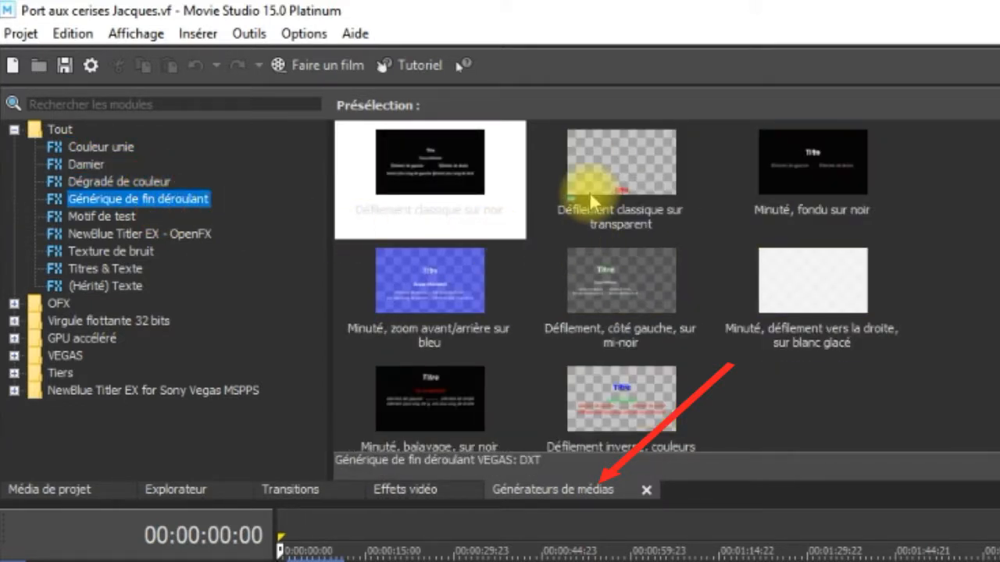
click(116, 274)
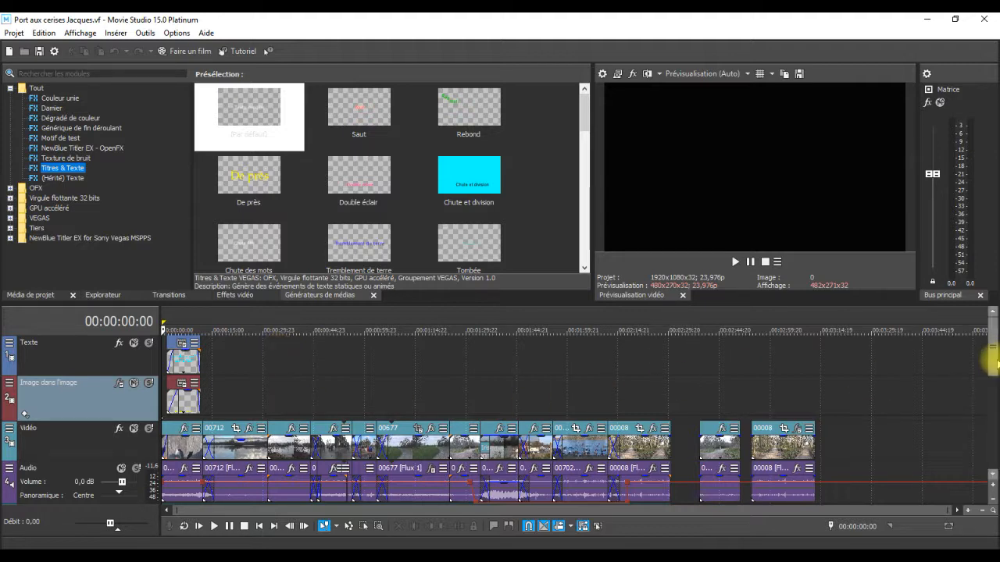
Look over the timeline tracks and preview the film at 00:00:06:20, 00:00:25:07 and 00:01:31:19.
drag(994, 356, 989, 397)
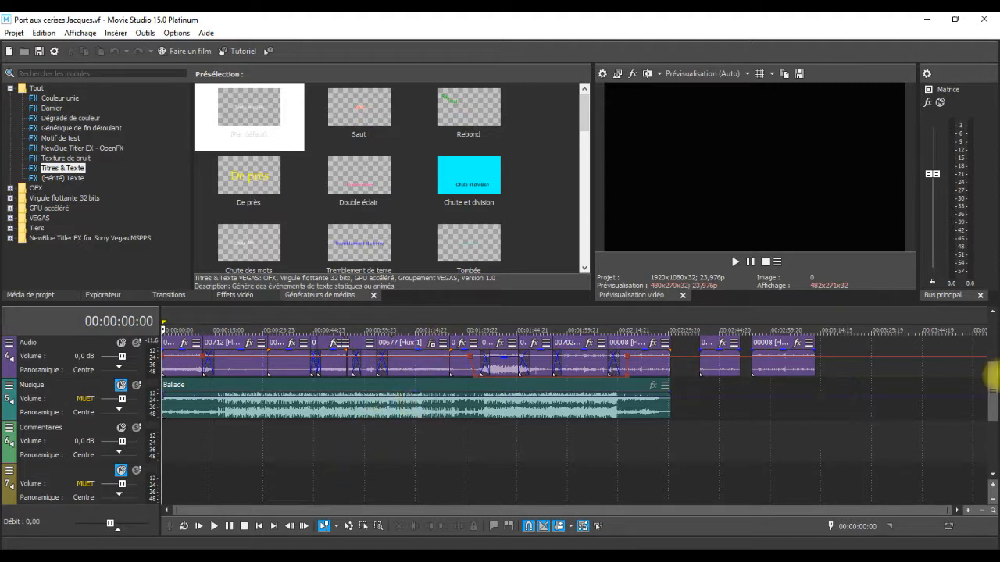
drag(990, 379, 994, 347)
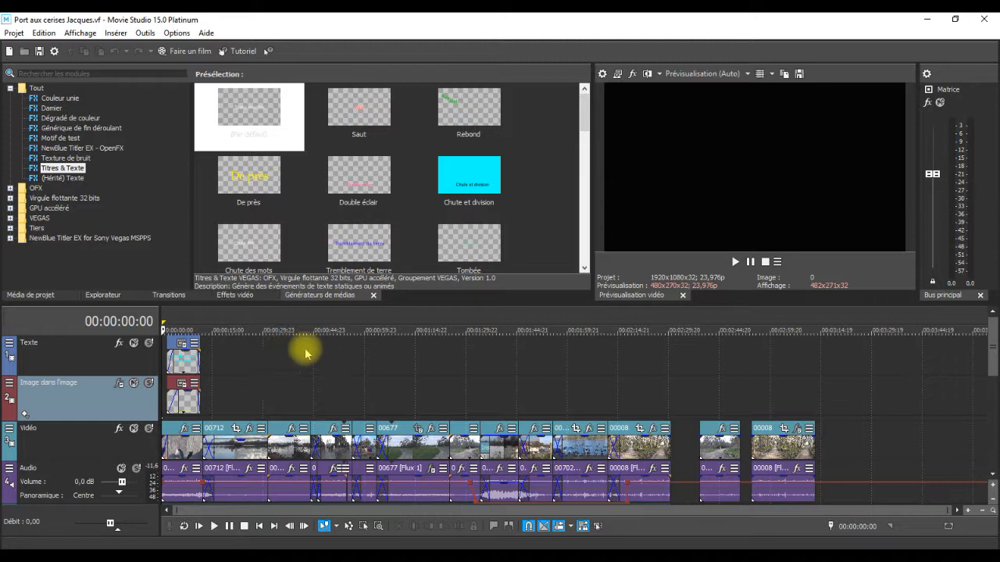
click(186, 320)
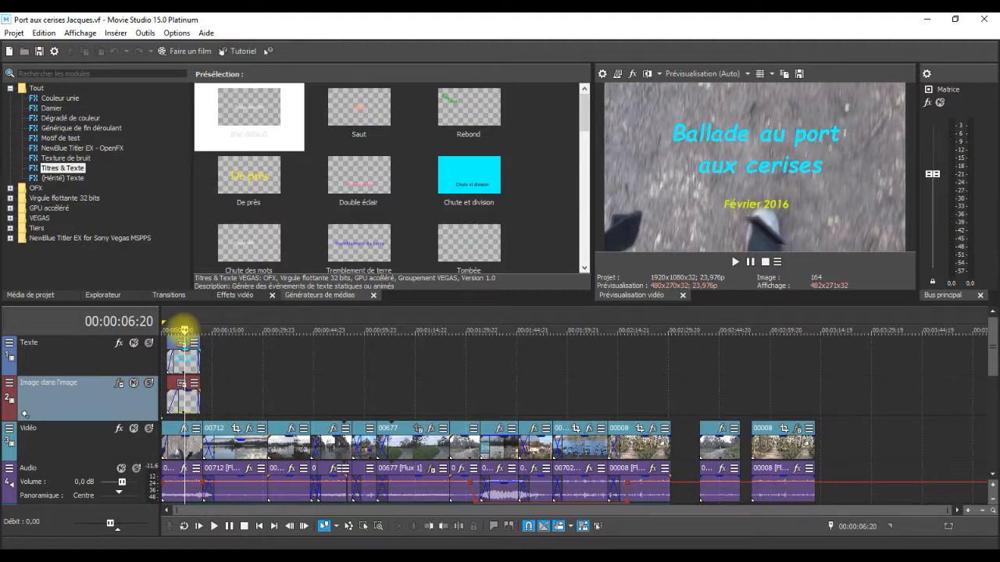
drag(185, 330, 246, 329)
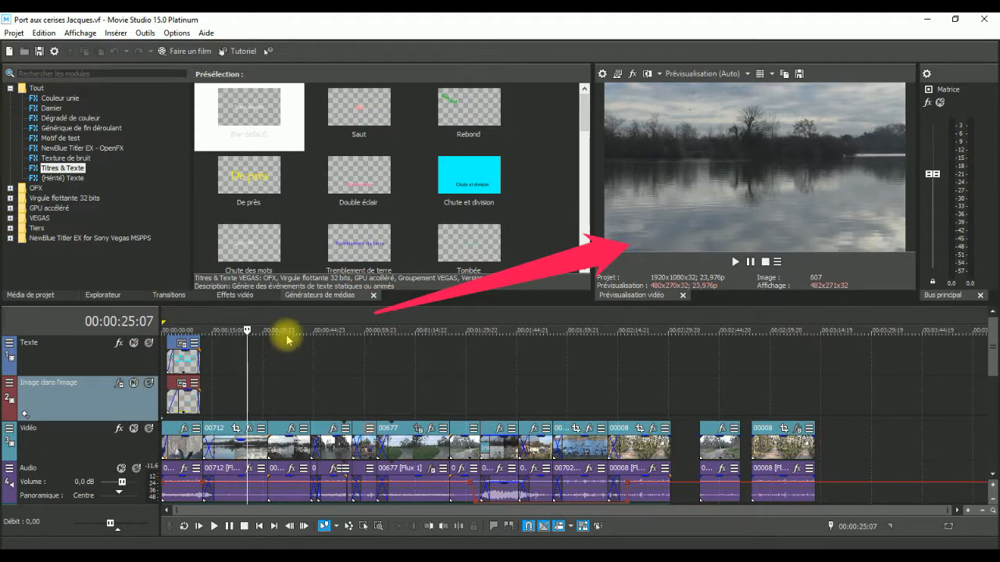
drag(247, 330, 377, 331)
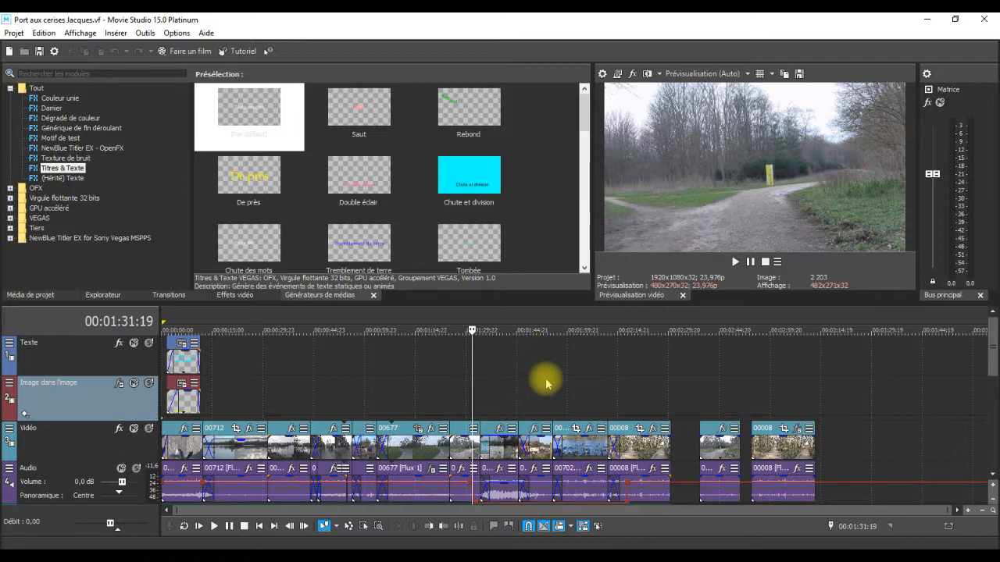
Select video clip 00676 and magnify the timeline around 00:01:31:19 until its individual frames can be examined.
scroll(545, 383, up, 2)
scroll(545, 383, up, 10)
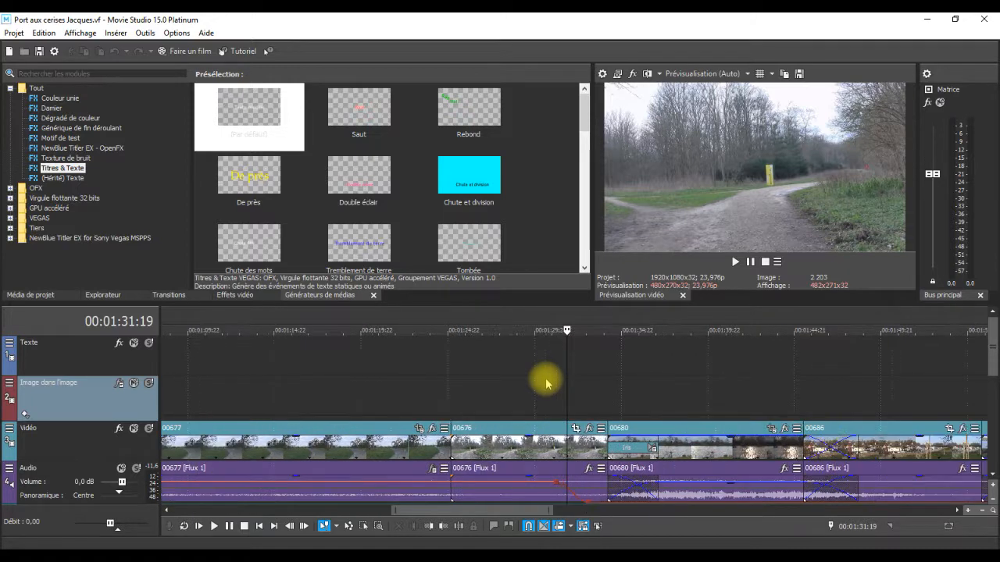
scroll(545, 383, up, 3)
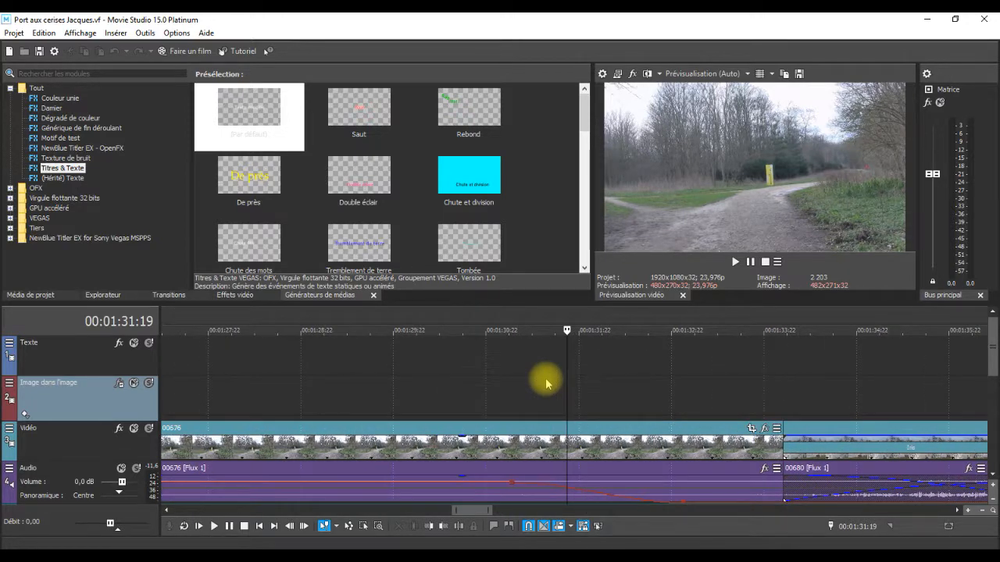
scroll(545, 382, up, 3)
scroll(545, 383, up, 3)
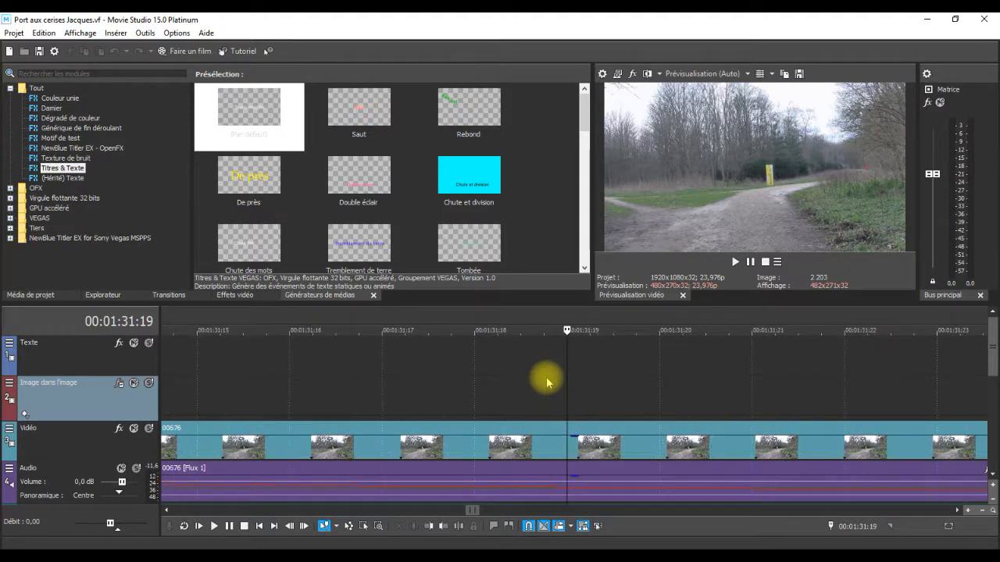
click(585, 444)
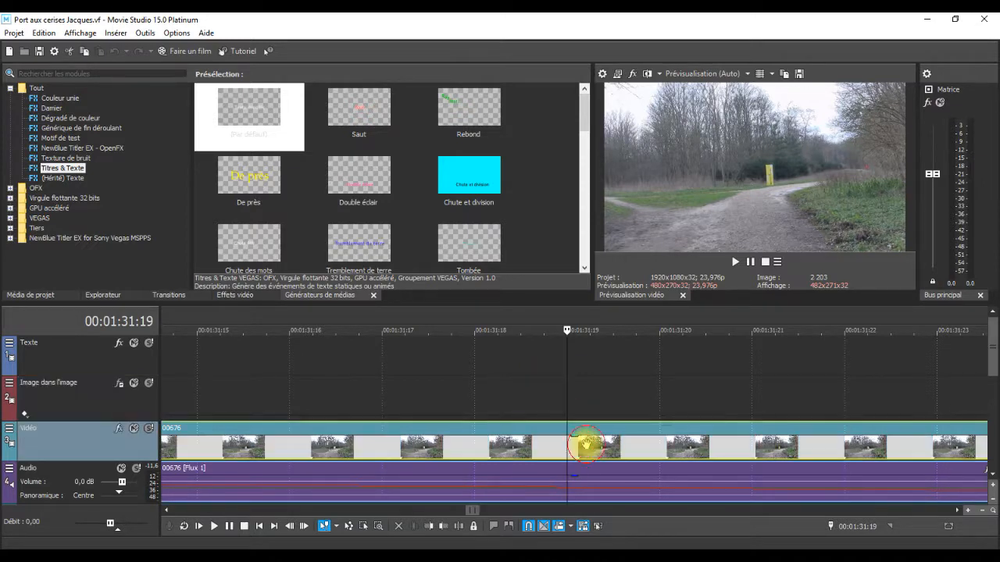
scroll(598, 415, up, 1)
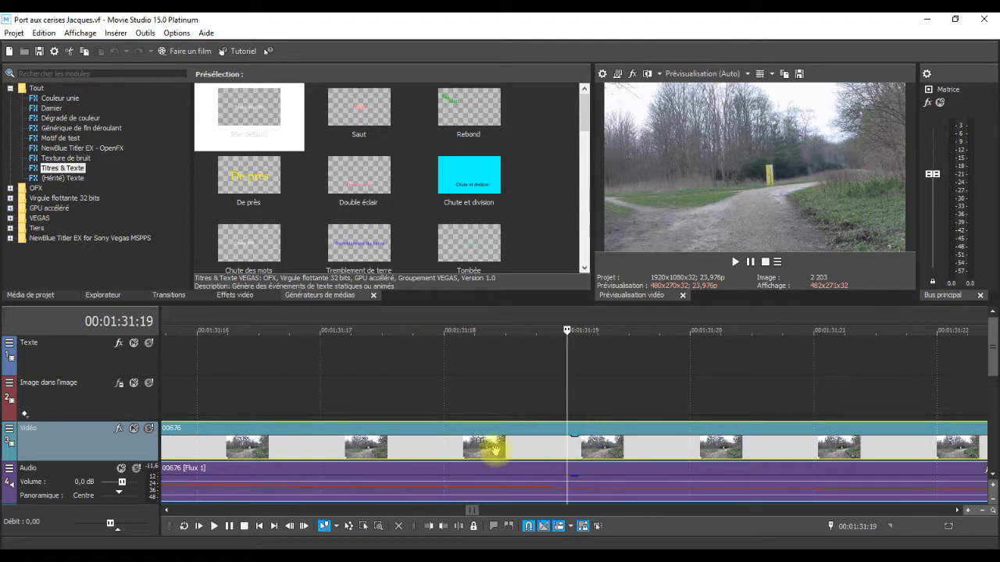
Go through the successive frames of clip 00676 up to 00:01:31:22, then return to the whole-project overview.
click(596, 455)
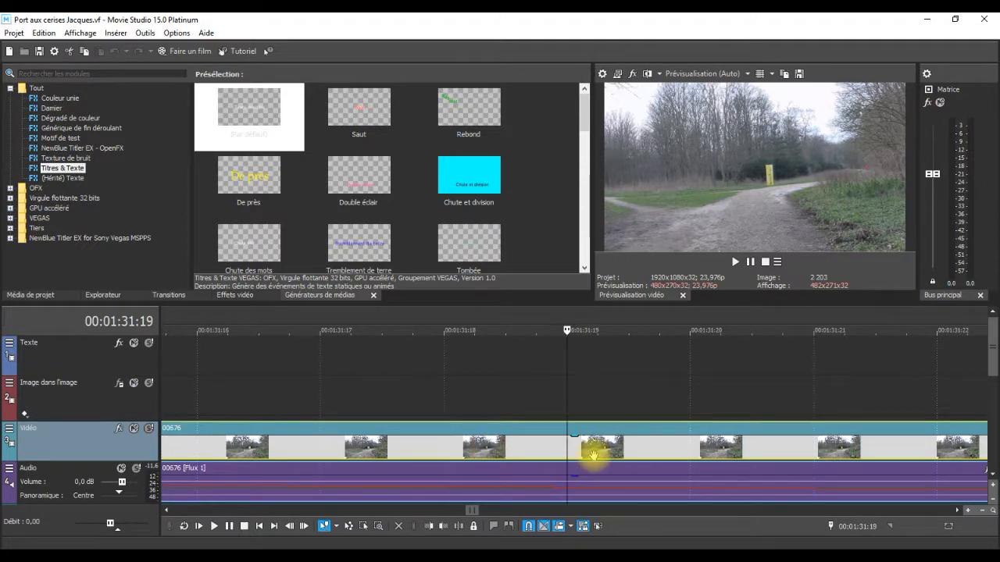
click(719, 450)
click(837, 449)
click(969, 453)
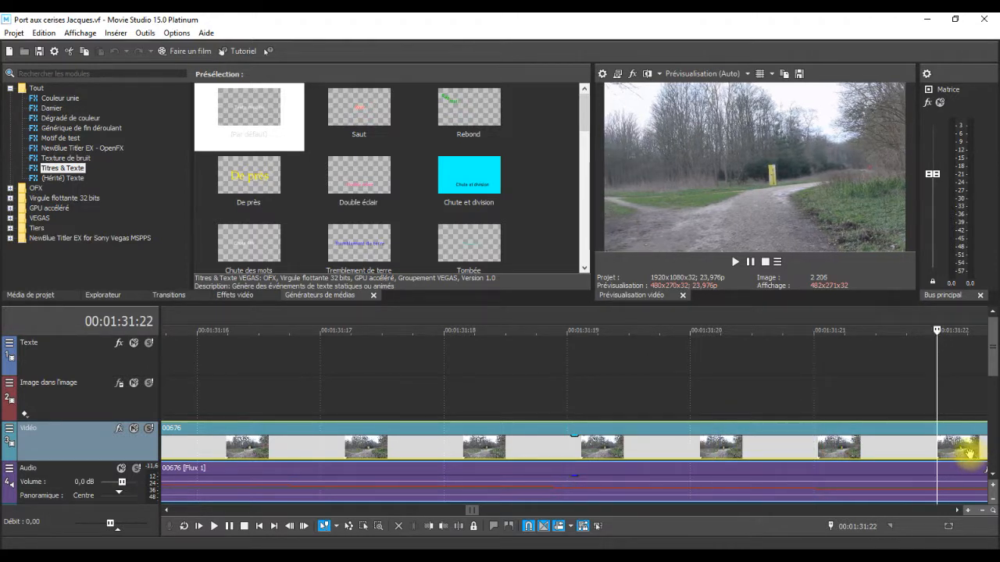
scroll(482, 384, down, 4)
scroll(485, 386, down, 10)
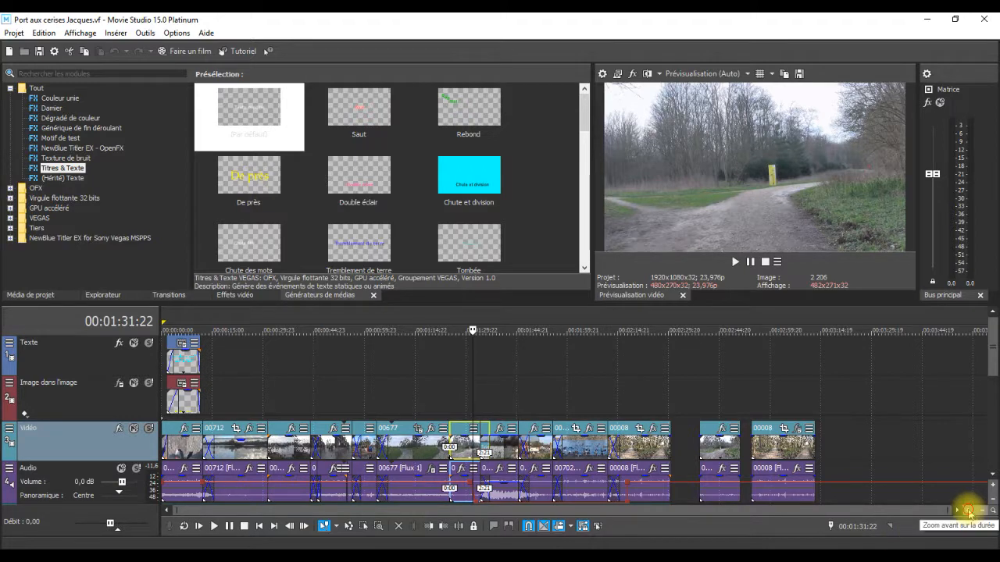
Magnify the timeline around 00:01:31:22 over several zoom levels, and zoom back out to the whole-project overview.
click(968, 513)
click(968, 513)
click(968, 513)
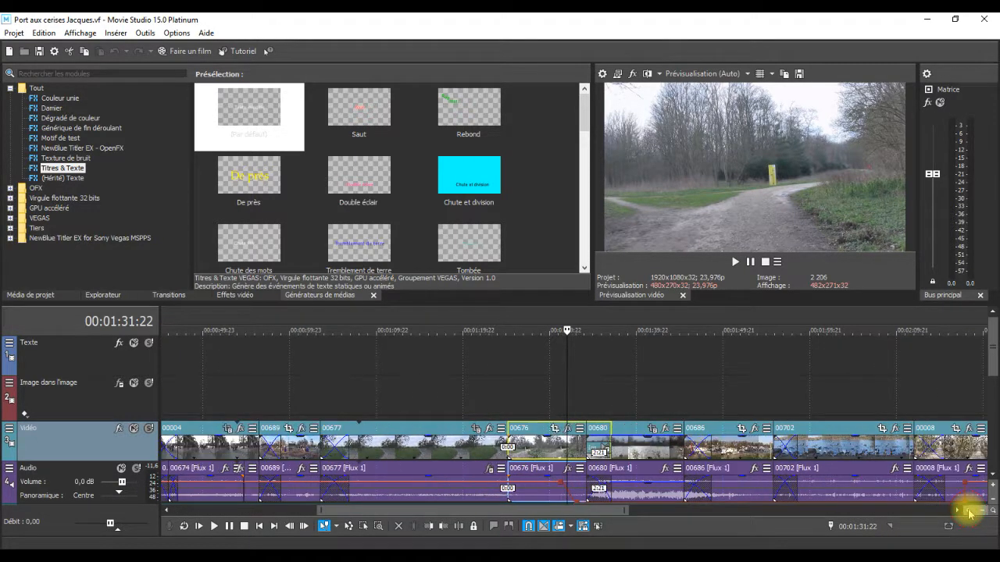
click(968, 511)
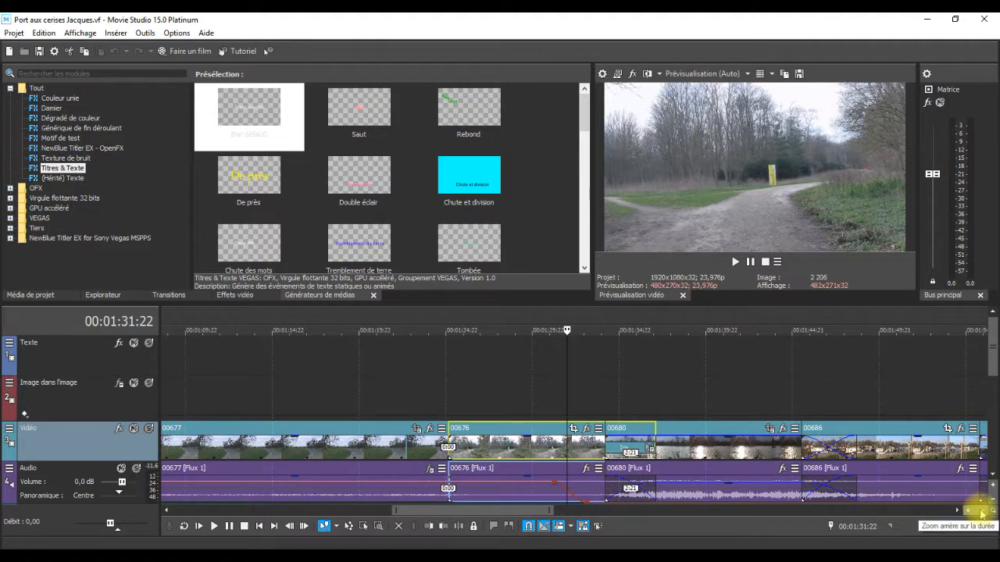
click(984, 513)
click(984, 513)
click(984, 512)
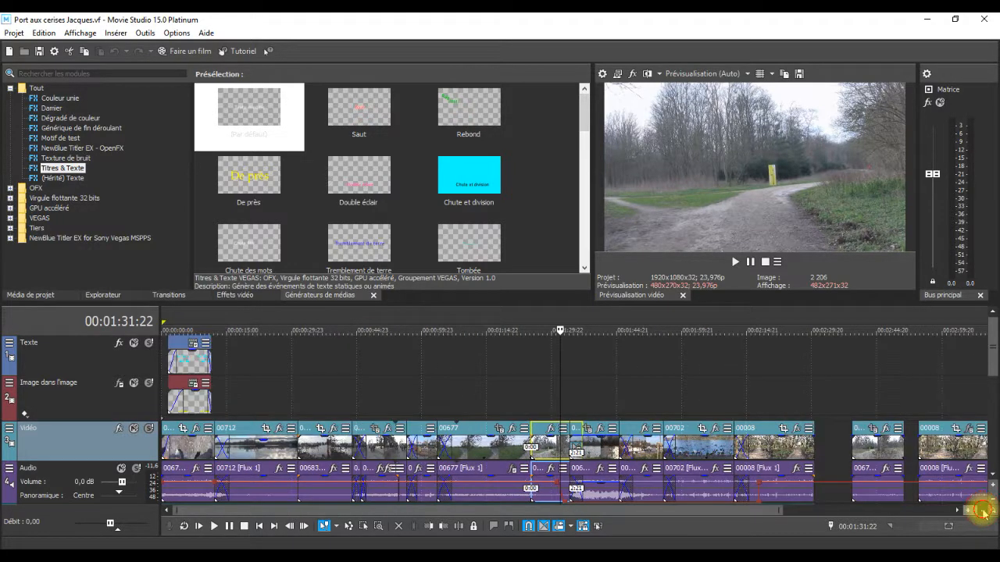
click(985, 512)
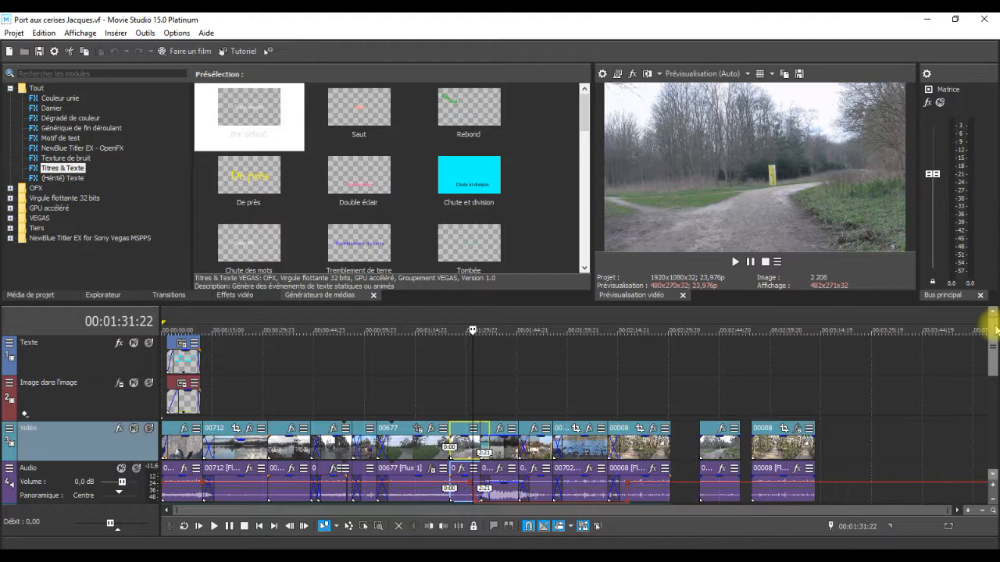
drag(995, 351, 995, 323)
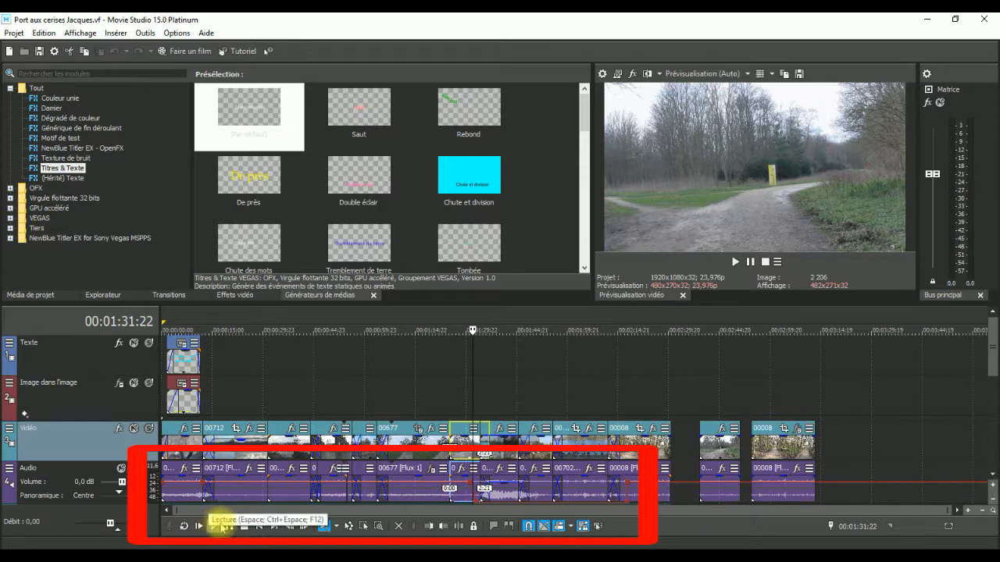
Play the film from 00:01:31:22 and stop it, replay it twice from the same point and stop playback.
click(214, 529)
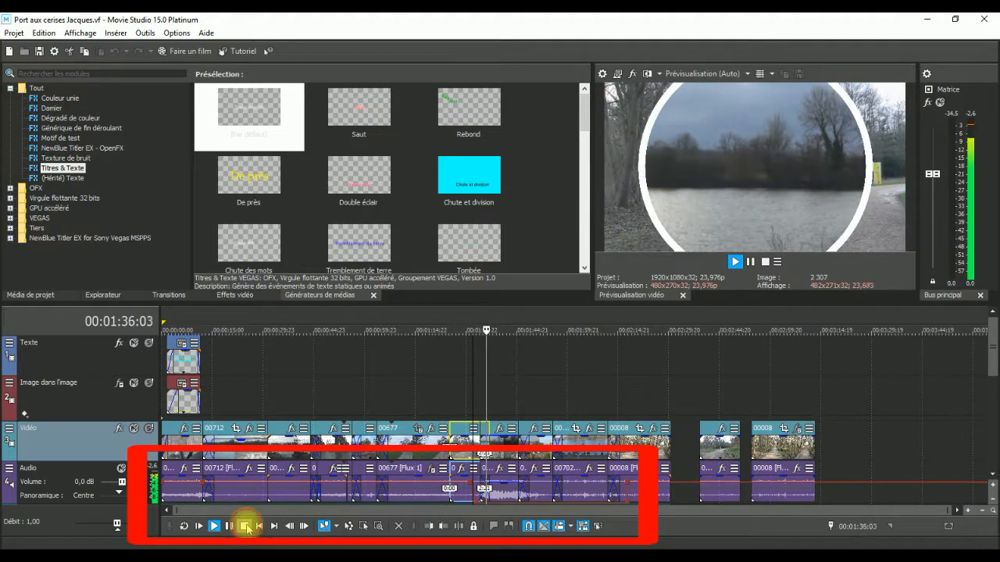
click(245, 526)
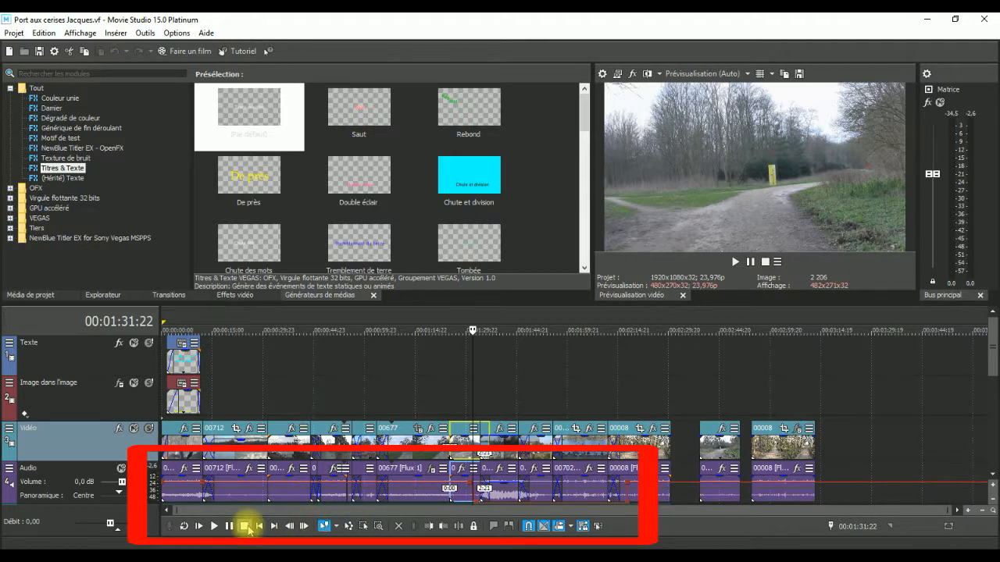
click(214, 528)
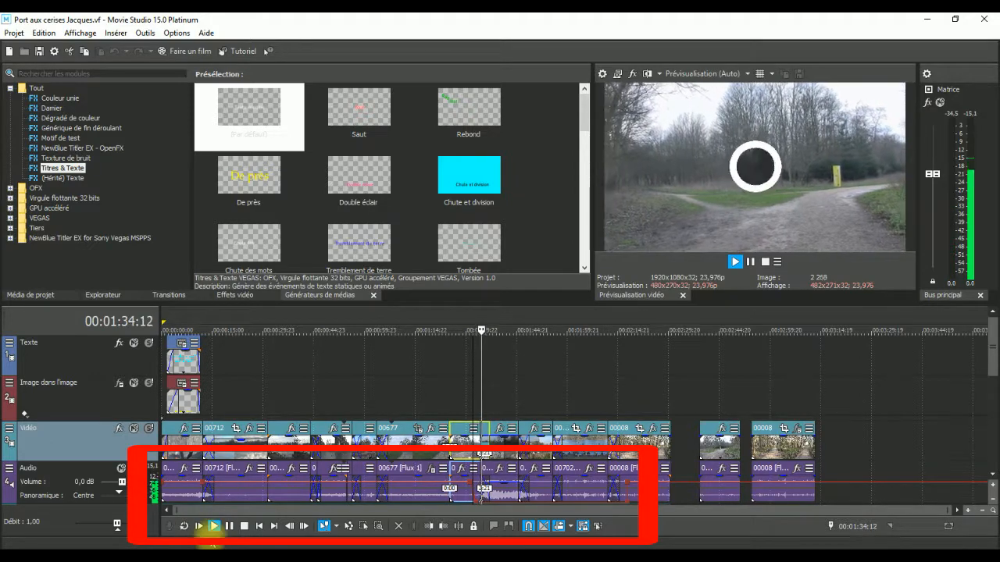
click(214, 529)
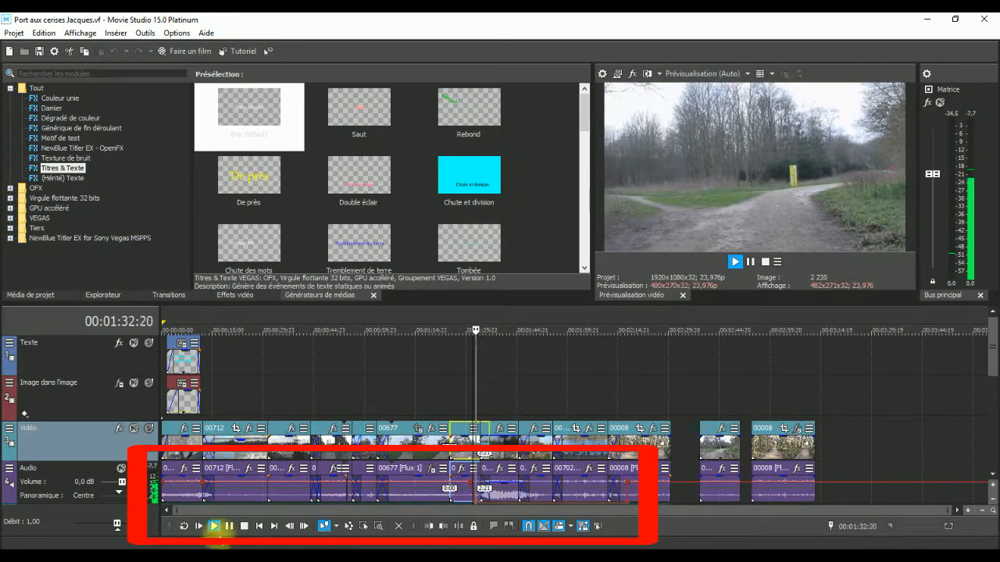
click(243, 526)
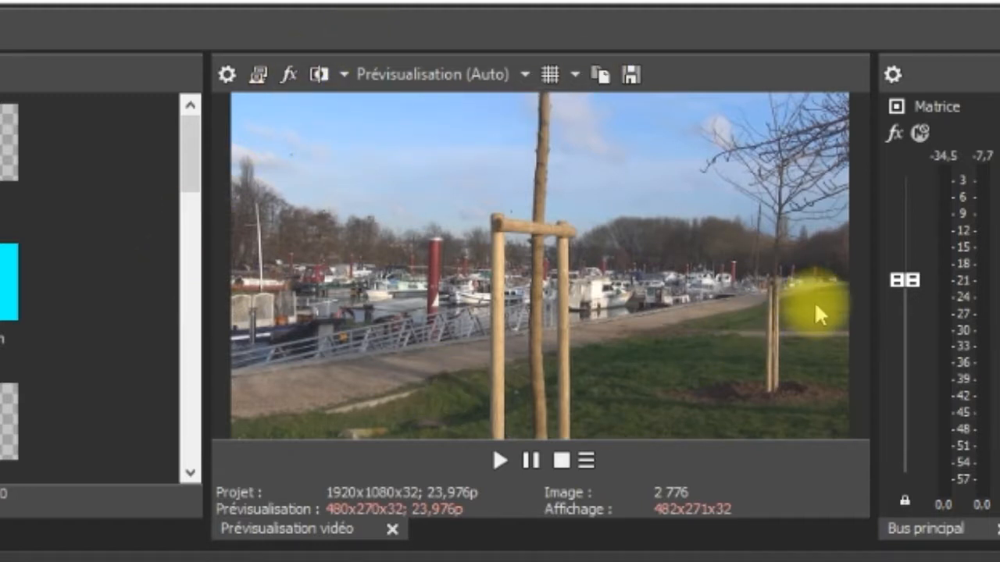
Show the Grille overlay and the Zones sécurisées overlay over the video preview, and turn the overlay off.
click(551, 75)
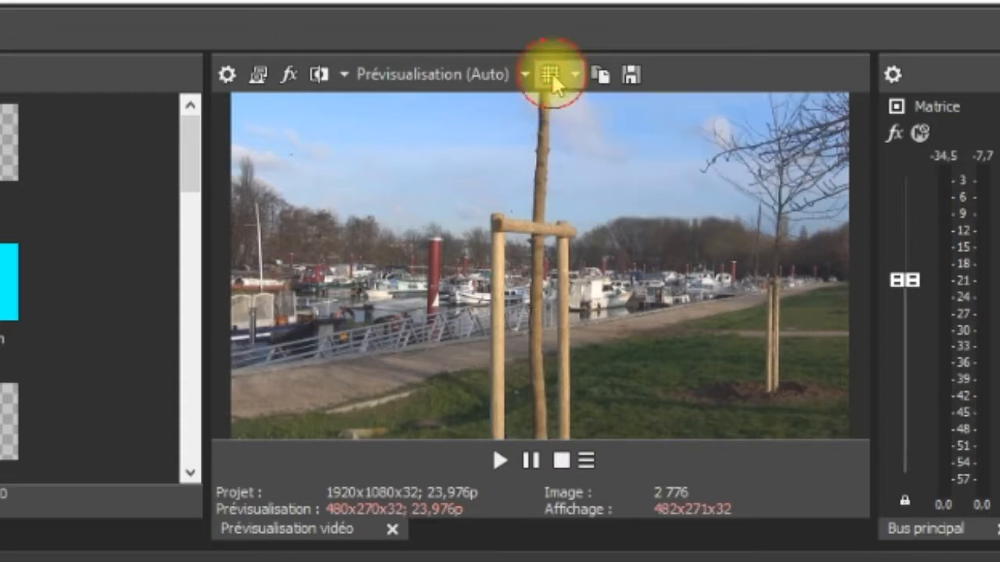
click(551, 75)
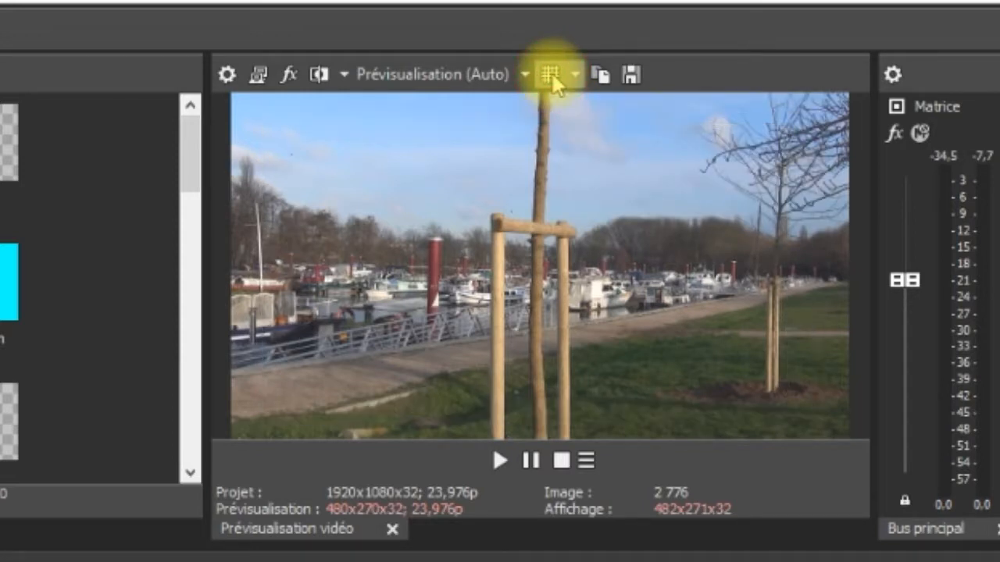
click(575, 74)
click(593, 100)
click(574, 74)
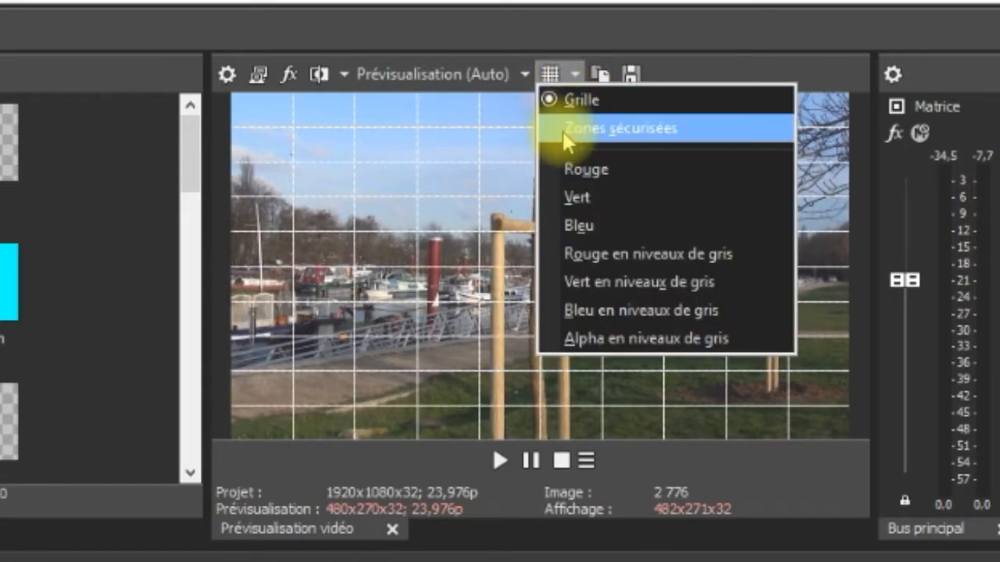
click(564, 131)
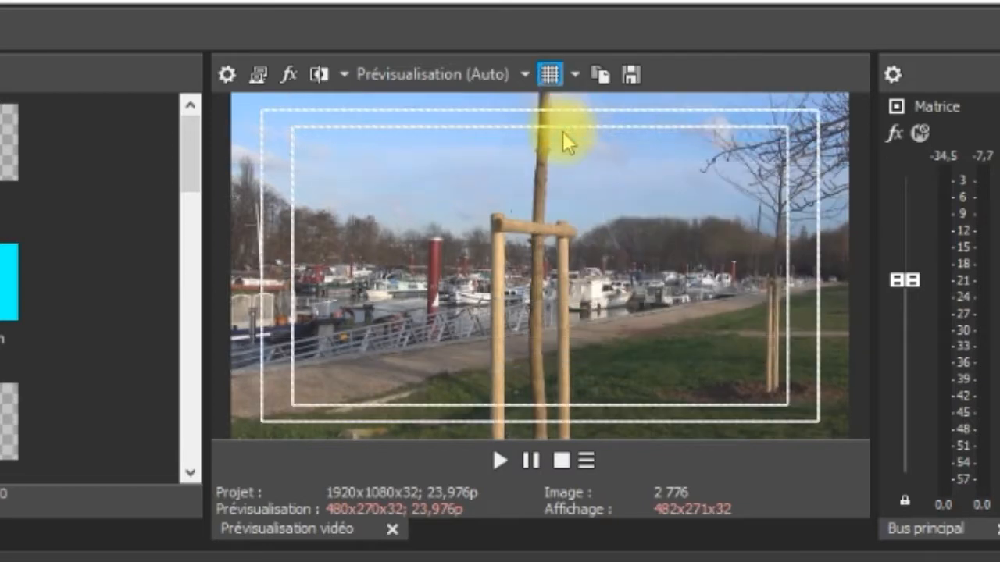
click(551, 74)
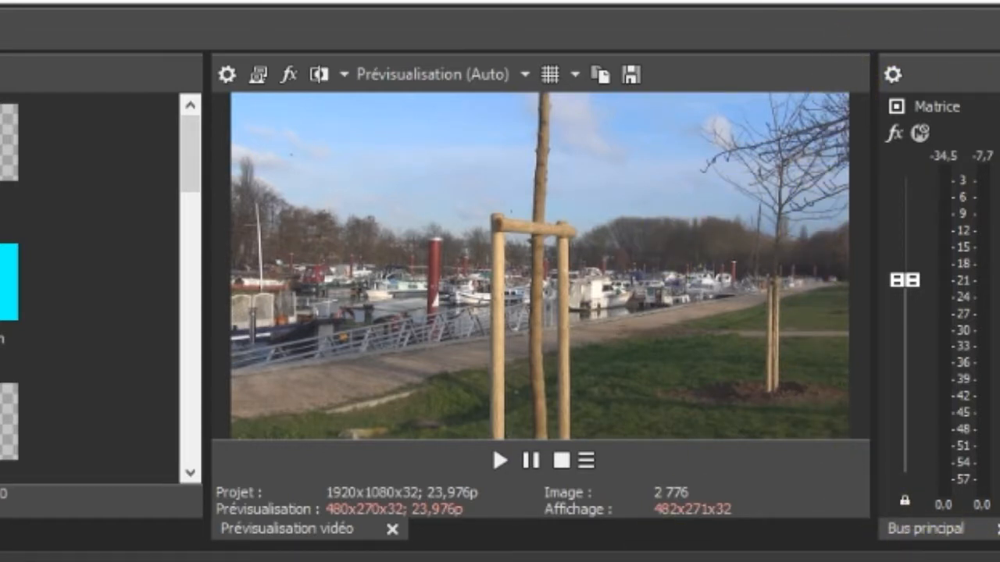
Play the film from 00:01:55:16 in the video preview and stop it back at that starting point.
key(space)
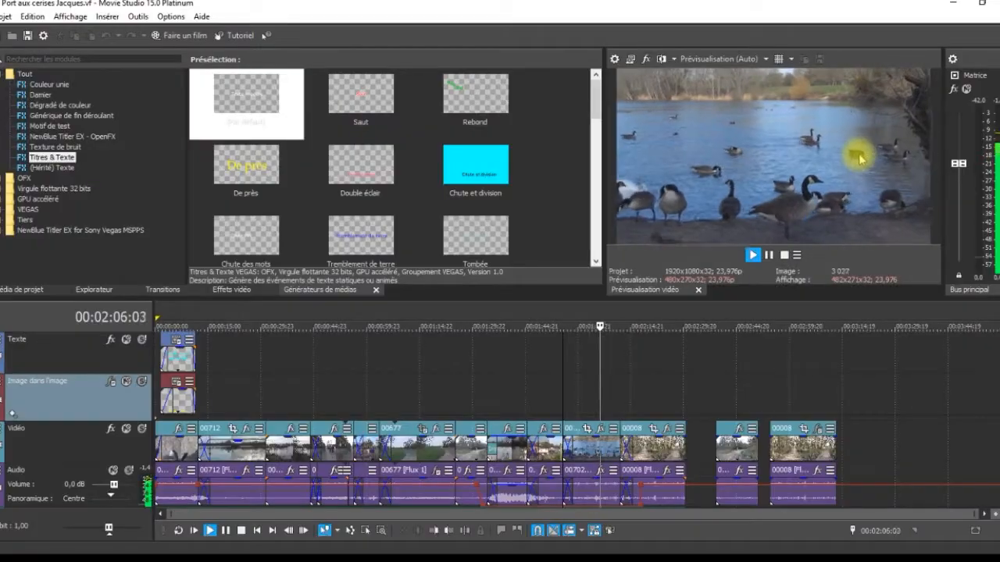
key(space)
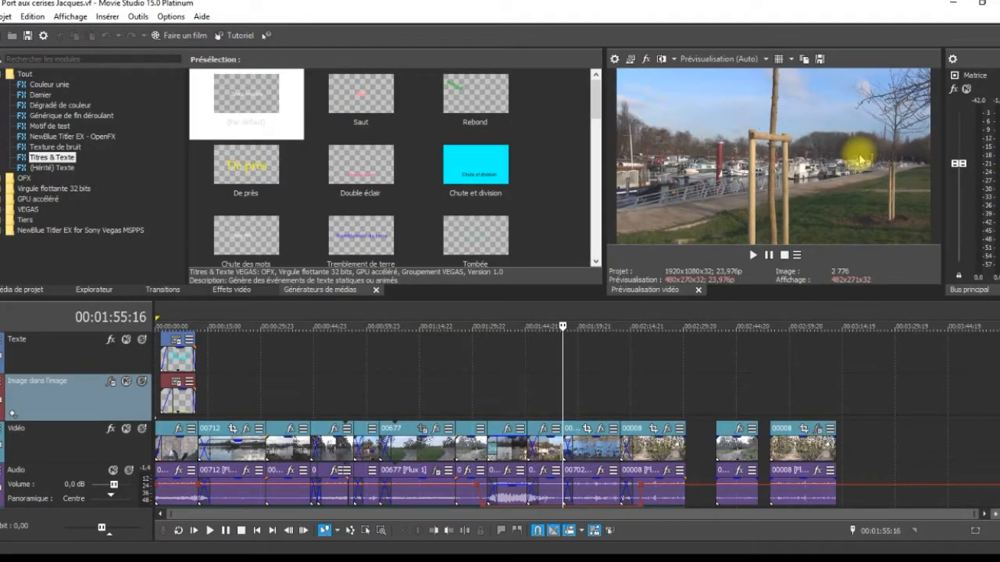